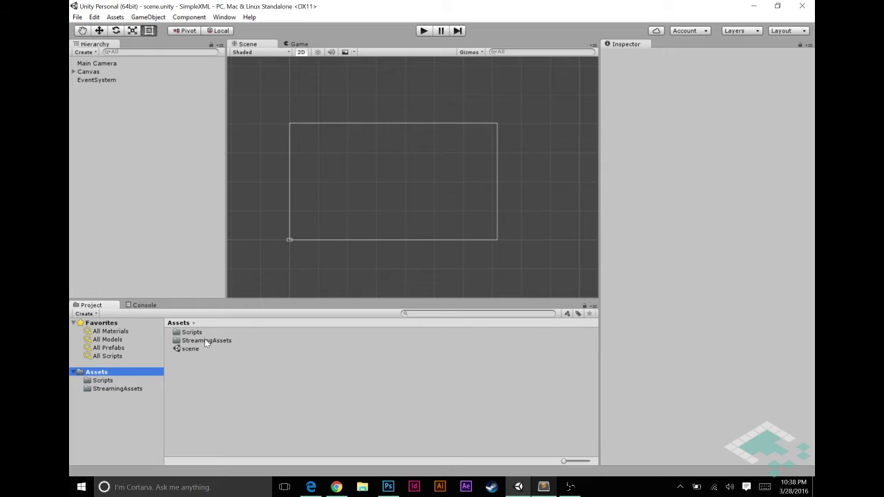
# Open the StreamingAssets folder, select the words.xml asset, and switch to Sublime Text.
pyautogui.click(212, 344)
pyautogui.doubleClick(211, 340)
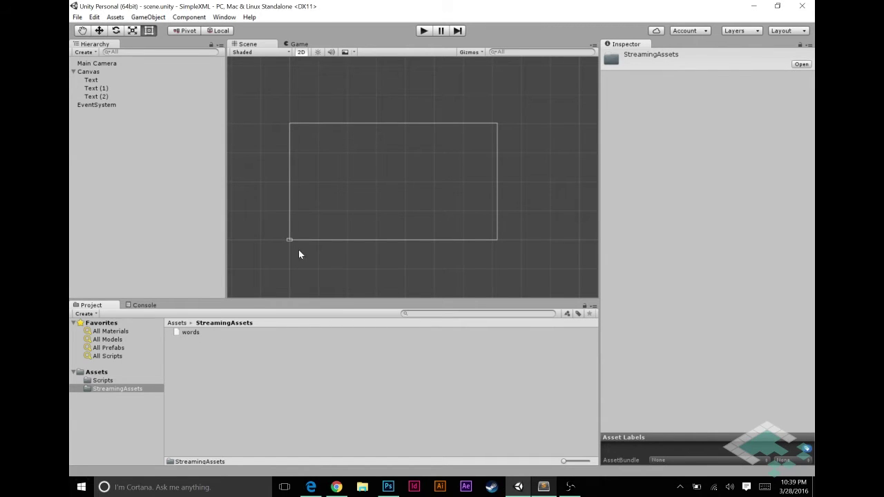
pyautogui.click(192, 334)
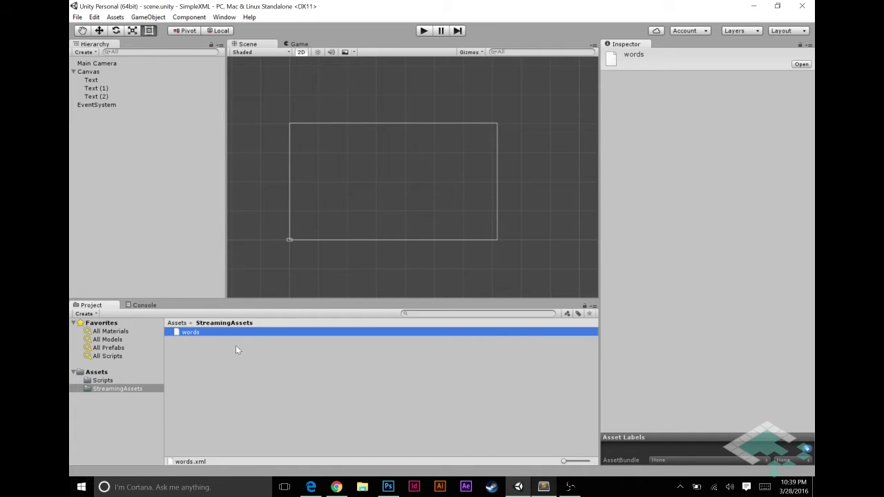
pyautogui.click(543, 487)
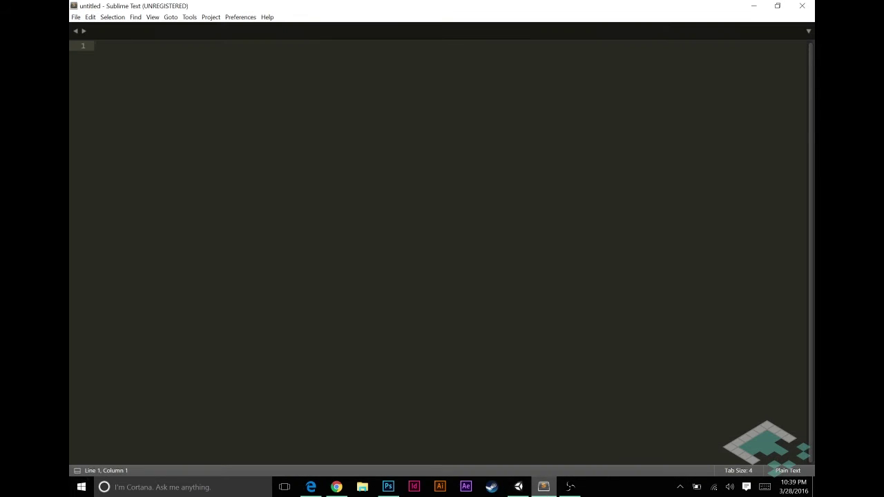
# Open words.xml from recent files, then close the empty tab without saving.
pyautogui.click(76, 16)
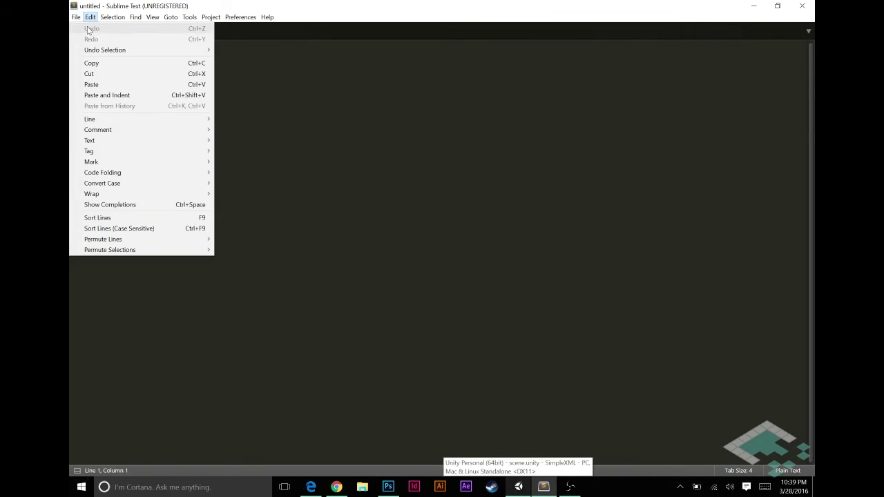
pyautogui.moveTo(148, 62)
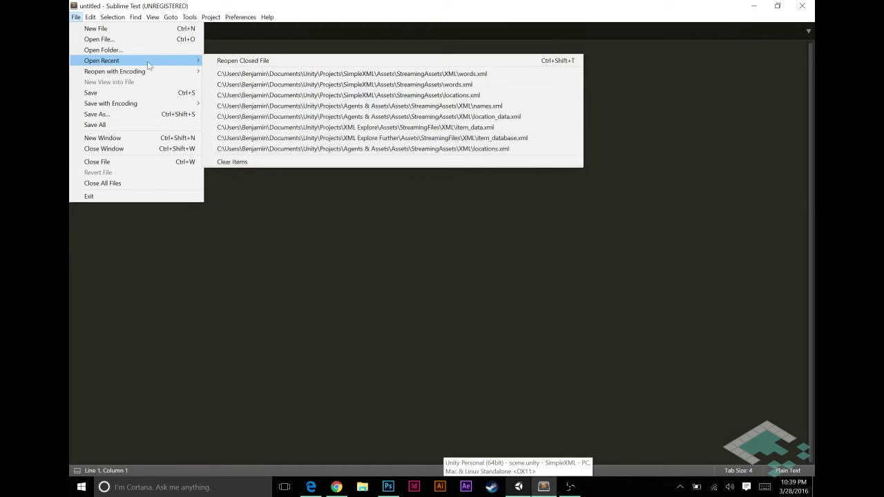
pyautogui.click(228, 74)
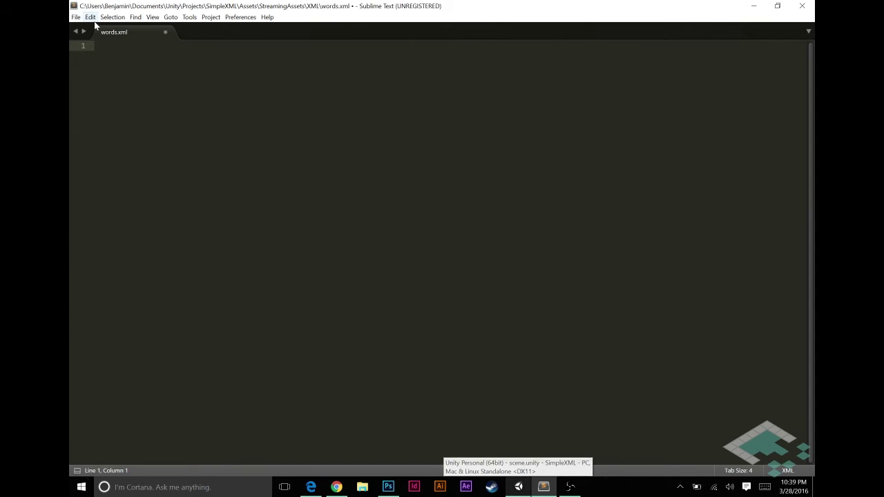
pyautogui.click(165, 33)
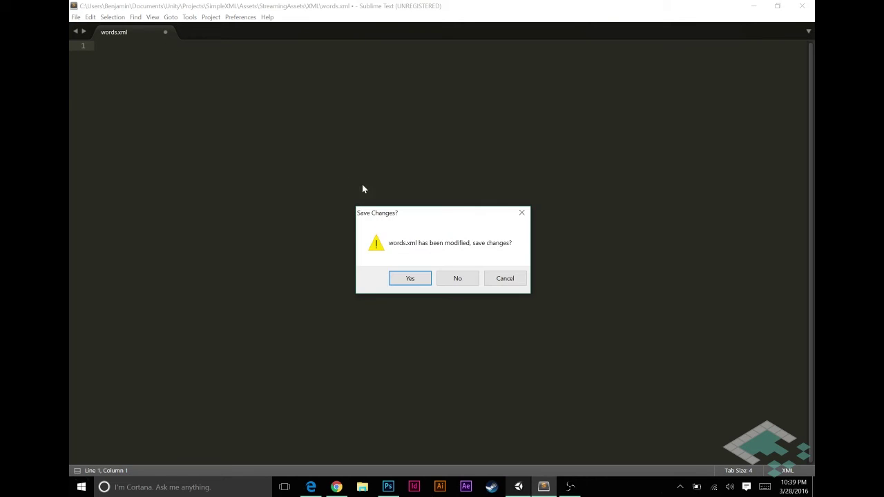
pyautogui.click(457, 278)
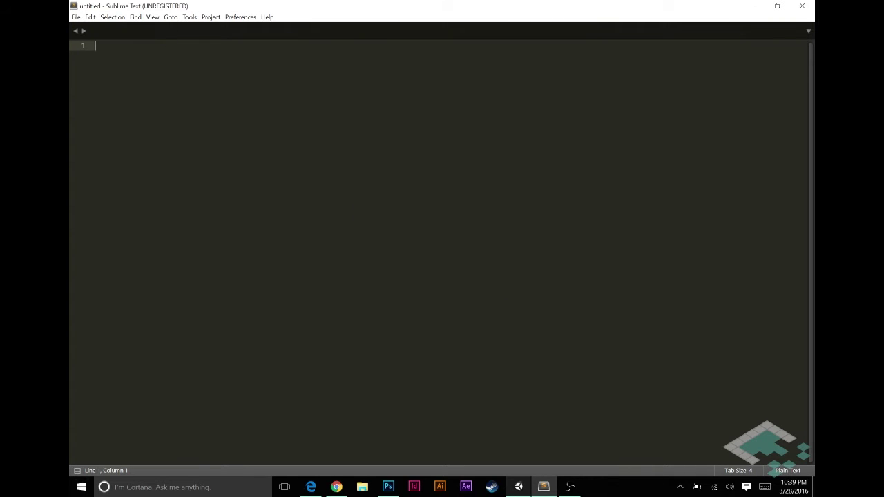
# Reopen the StreamingAssets words.xml listing Planes, Trains and Automobiles, then minimize Sublime Text.
pyautogui.click(76, 17)
pyautogui.moveTo(109, 62)
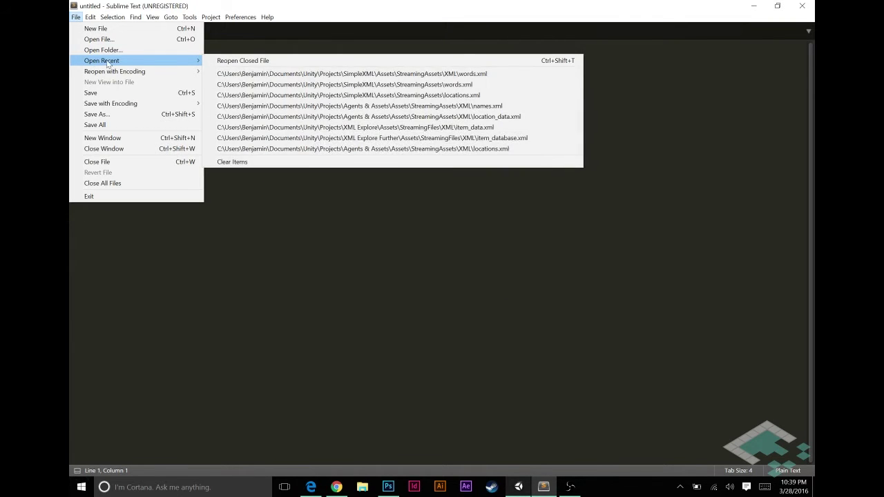
pyautogui.click(279, 86)
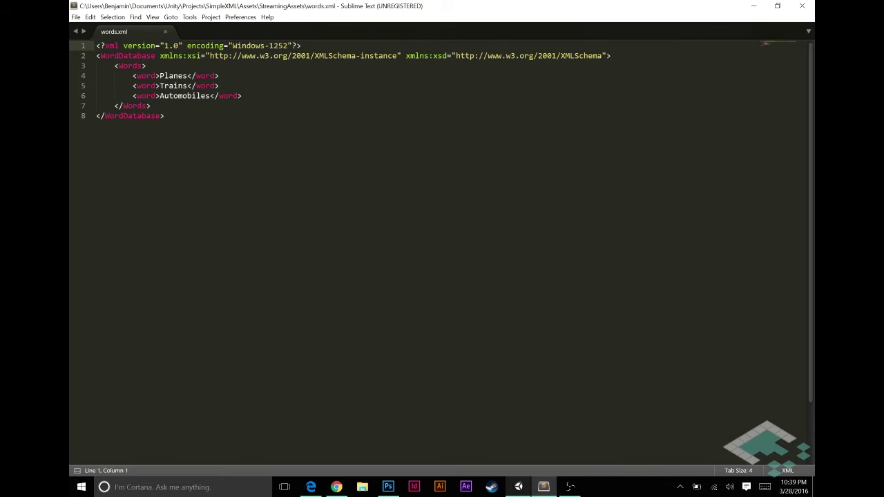
pyautogui.click(754, 6)
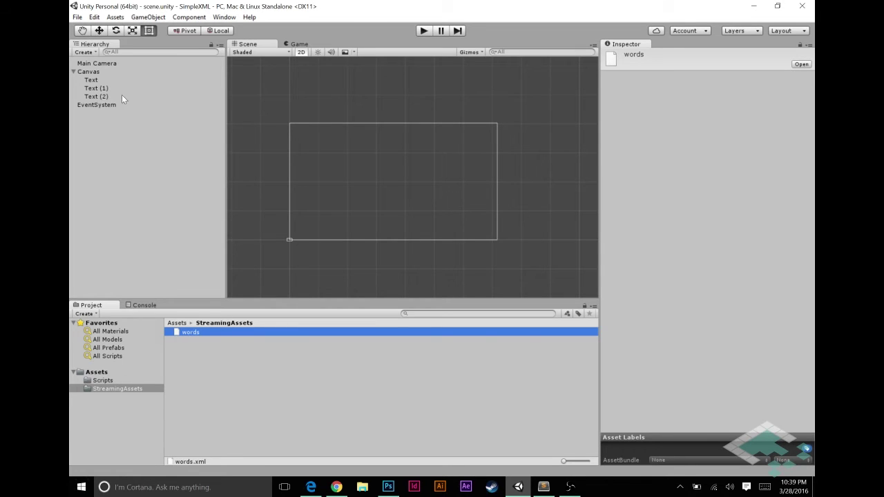
# Preview the scene in Play mode, then build the standalone player, replacing three_words.exe.
pyautogui.click(424, 31)
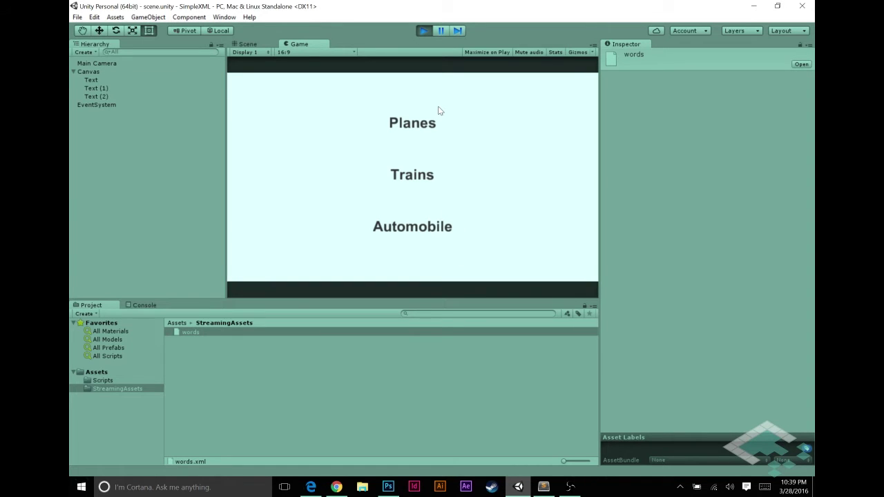
pyautogui.click(423, 30)
pyautogui.click(77, 18)
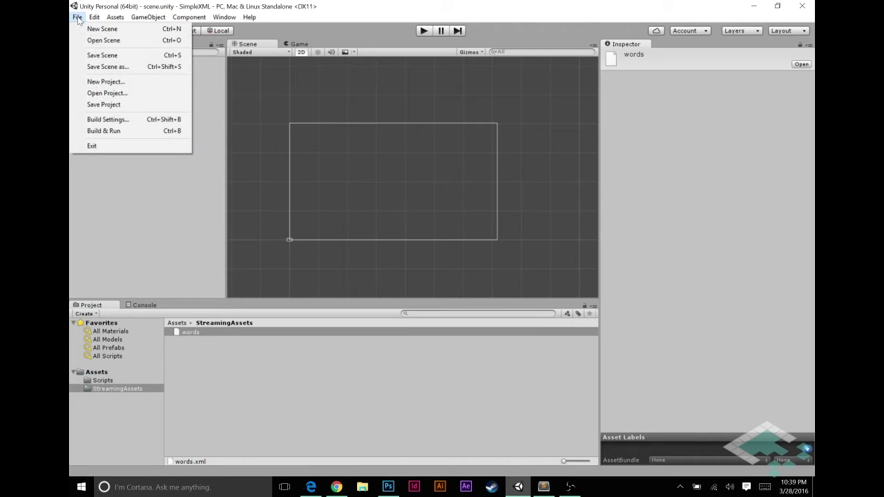
pyautogui.click(104, 119)
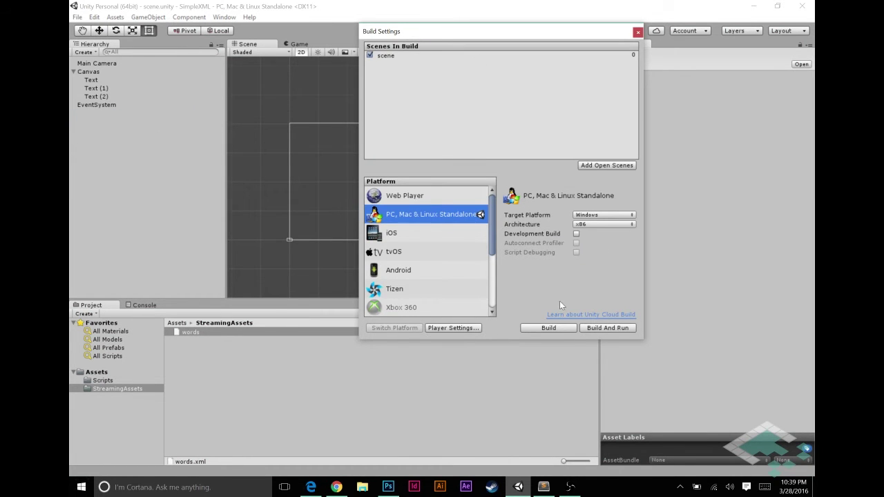
pyautogui.click(558, 328)
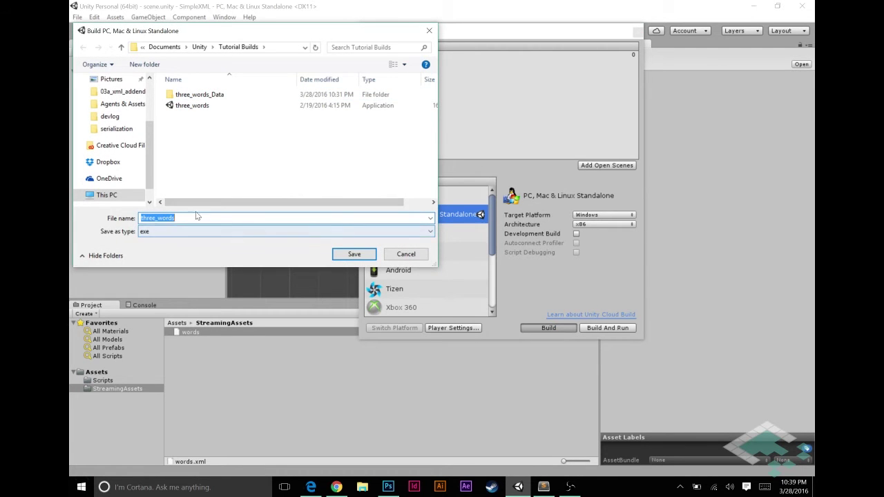
pyautogui.click(353, 254)
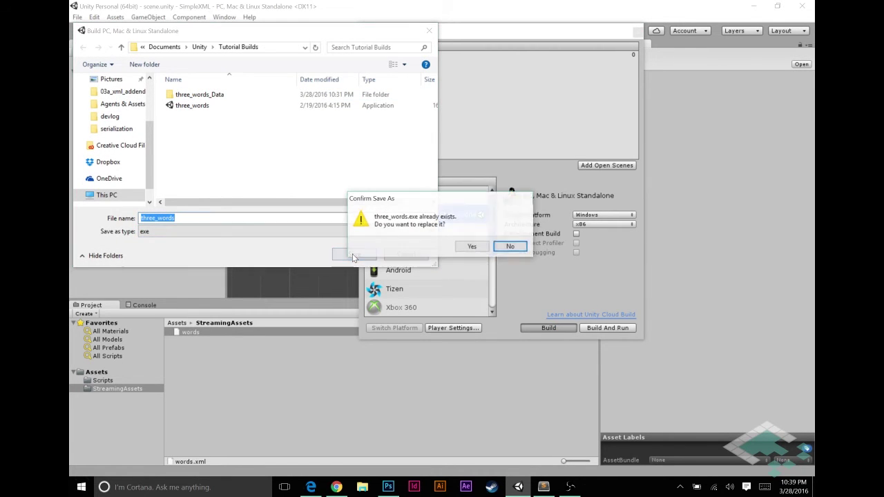
pyautogui.click(471, 250)
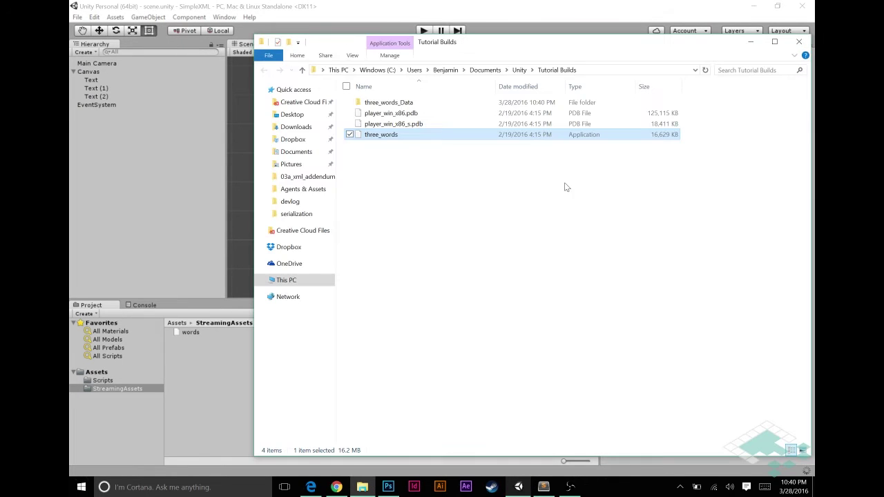
# Launch the three_words build with its default launch options, then close the game.
pyautogui.doubleClick(386, 134)
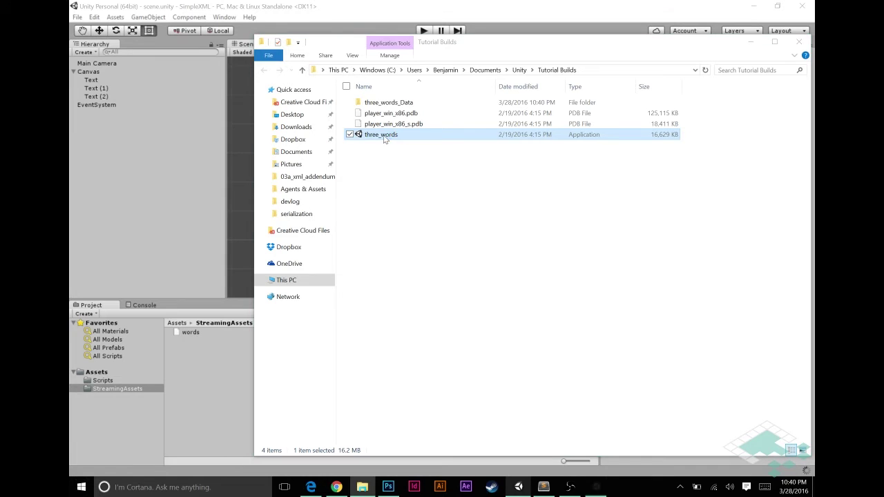
pyautogui.click(489, 345)
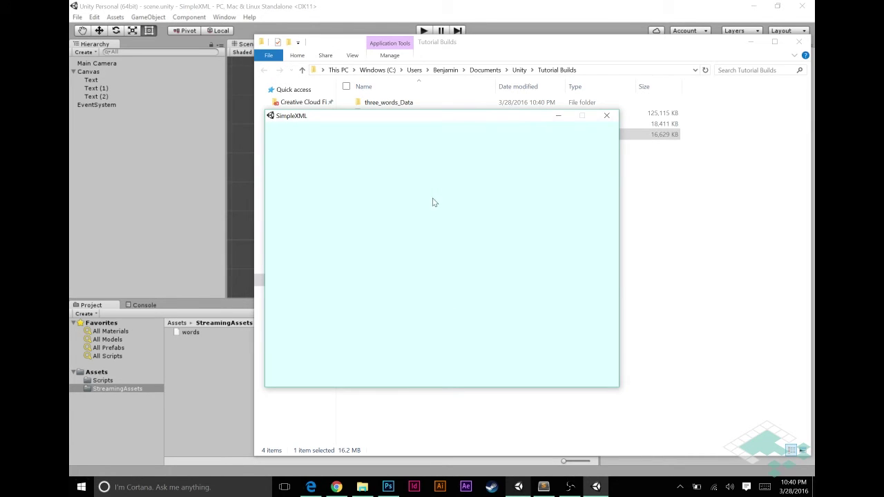
pyautogui.click(605, 117)
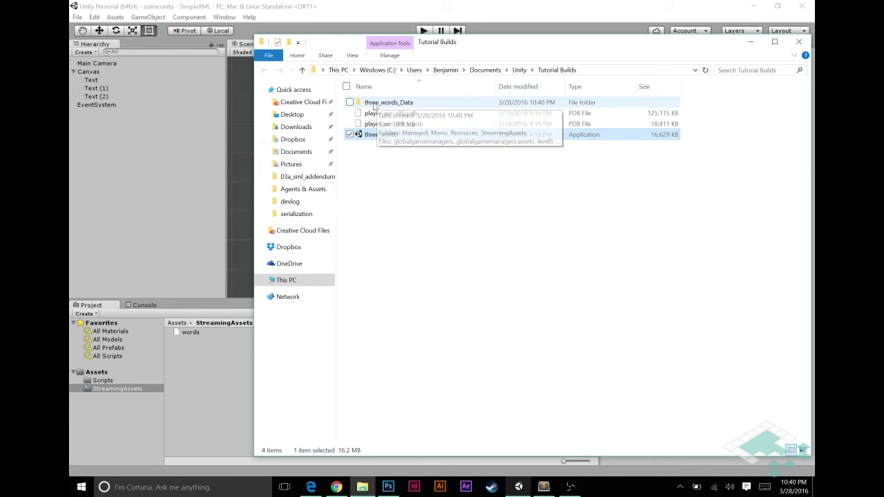
# Check the build's three_words_Data > StreamingAssets folder, then open output_log in Notepad.
pyautogui.doubleClick(398, 108)
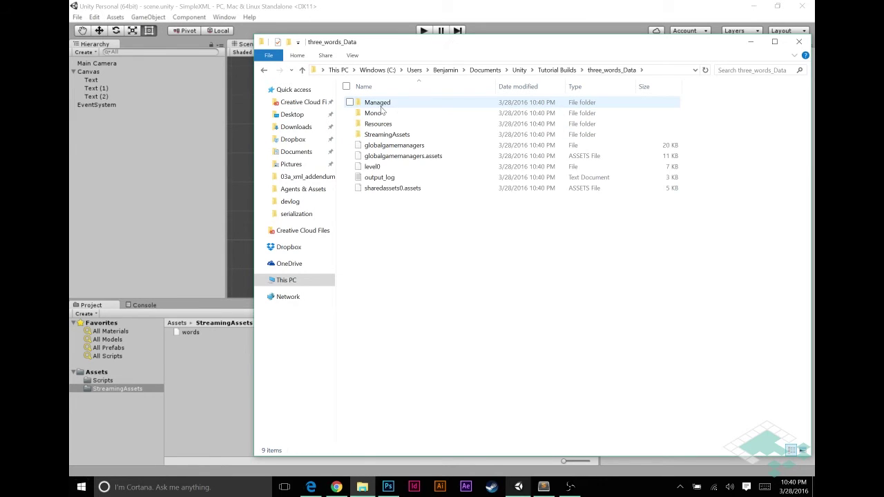
pyautogui.doubleClick(385, 136)
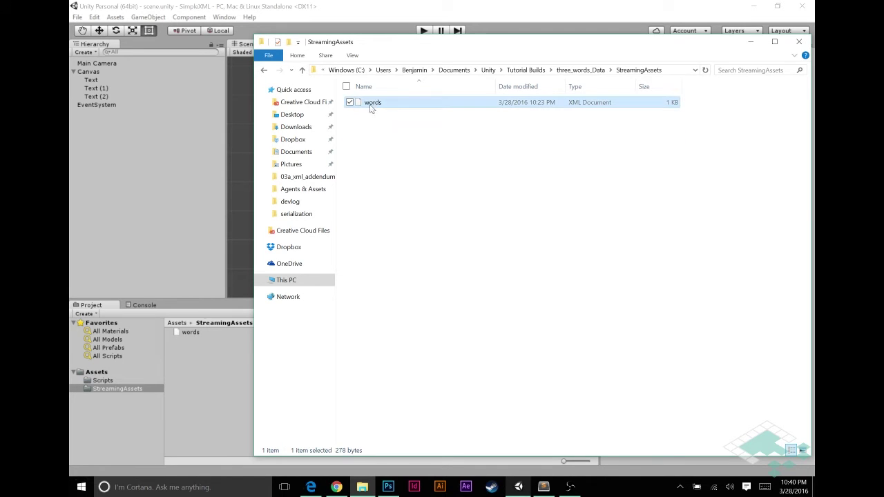
pyautogui.click(264, 69)
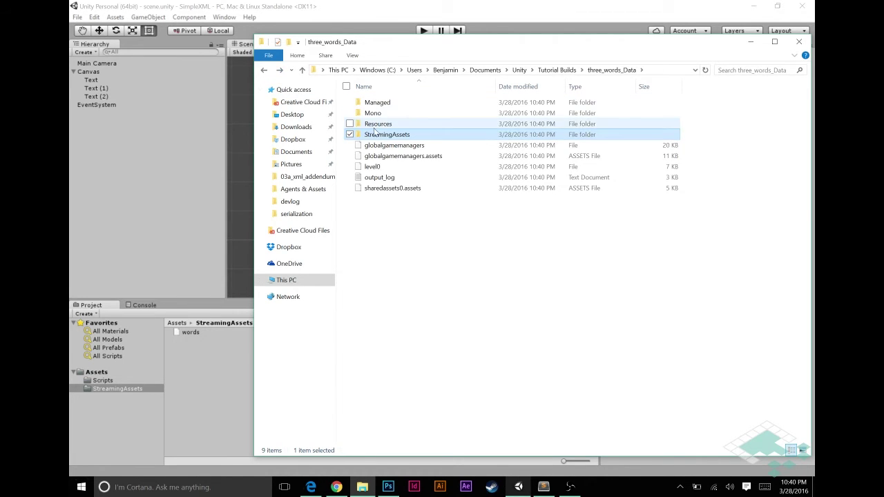
pyautogui.doubleClick(378, 177)
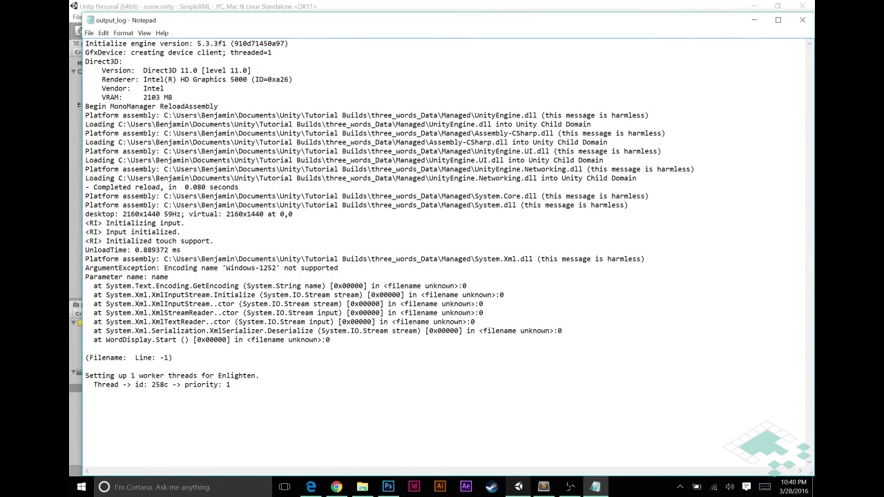
# Move and enlarge the output_log Notepad window over the Unity editor.
pyautogui.moveTo(83, 14); pyautogui.dragTo(375, 29)
pyautogui.click(147, 306)
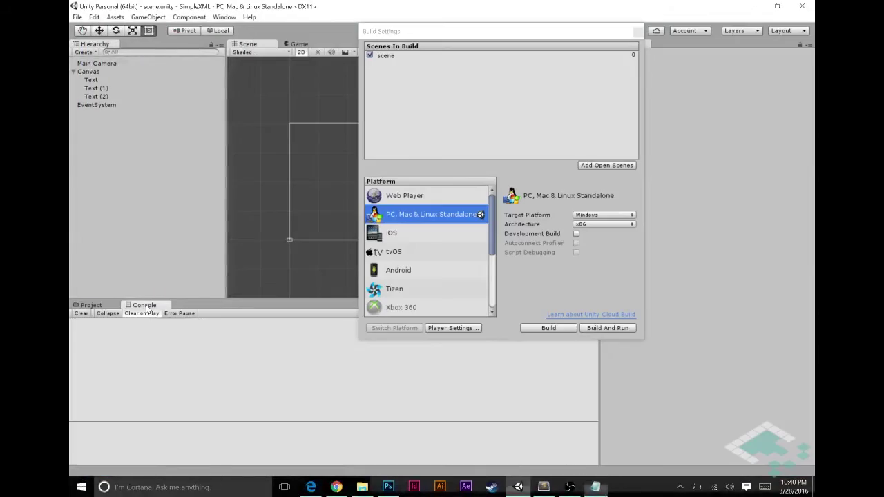
pyautogui.click(597, 487)
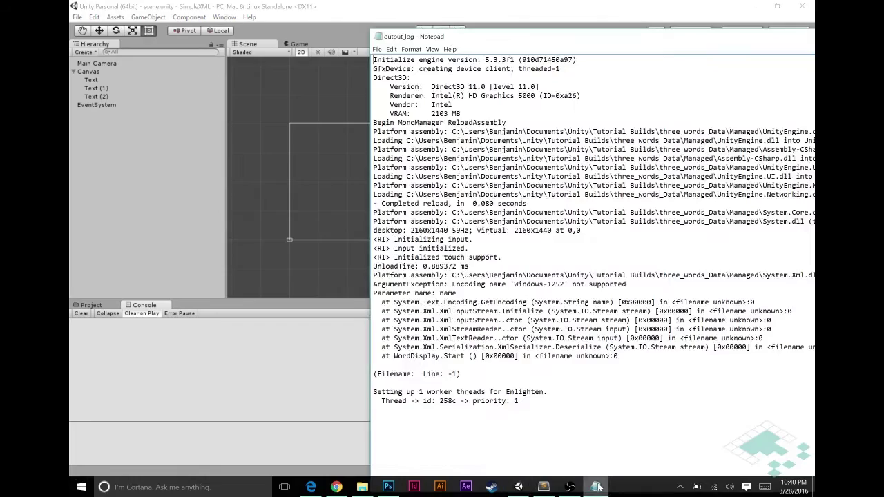
pyautogui.moveTo(496, 41); pyautogui.dragTo(227, 24)
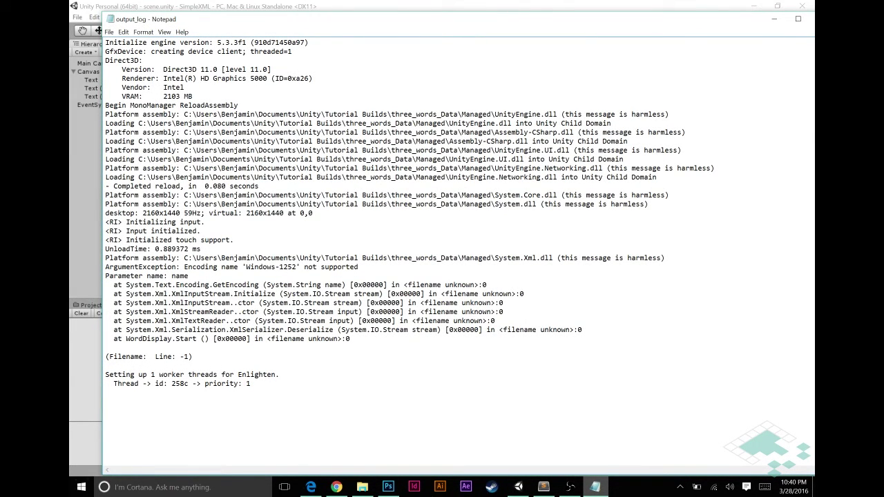
# Highlight the harmless-message note and the 'Windows-1252' not supported ArgumentException line.
pyautogui.moveTo(567, 114); pyautogui.dragTo(665, 114)
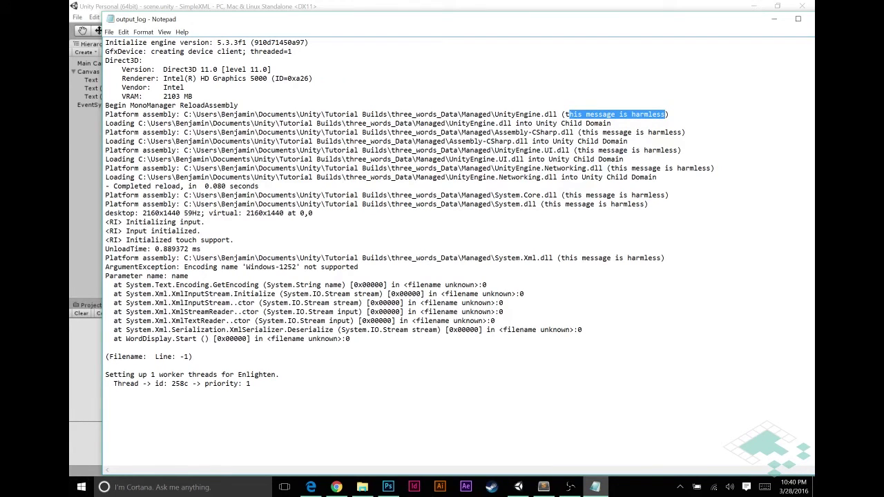
pyautogui.moveTo(109, 267)
pyautogui.mouseDown()
pyautogui.moveTo(280, 268)
pyautogui.moveTo(105, 276)
pyautogui.mouseUp()
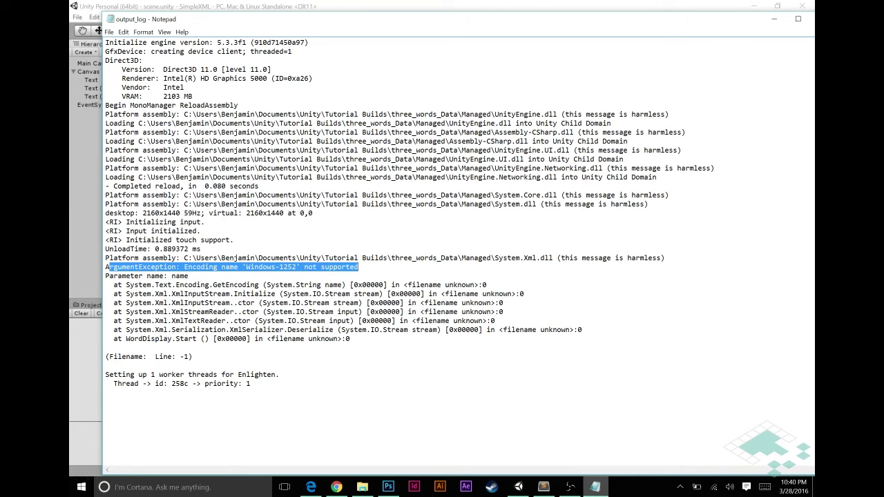
pyautogui.click(86, 174)
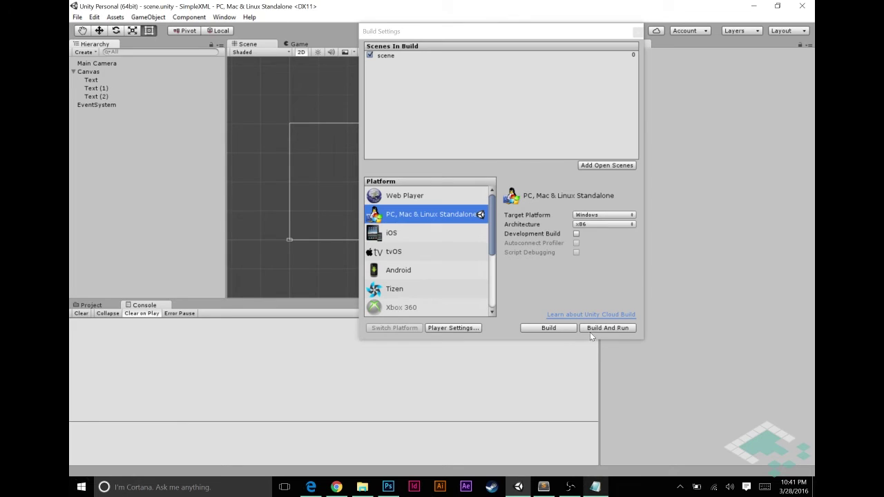
# Close Build Settings, minimize Unity, snap the log right, and select I18N.dll on the desktop.
pyautogui.click(637, 31)
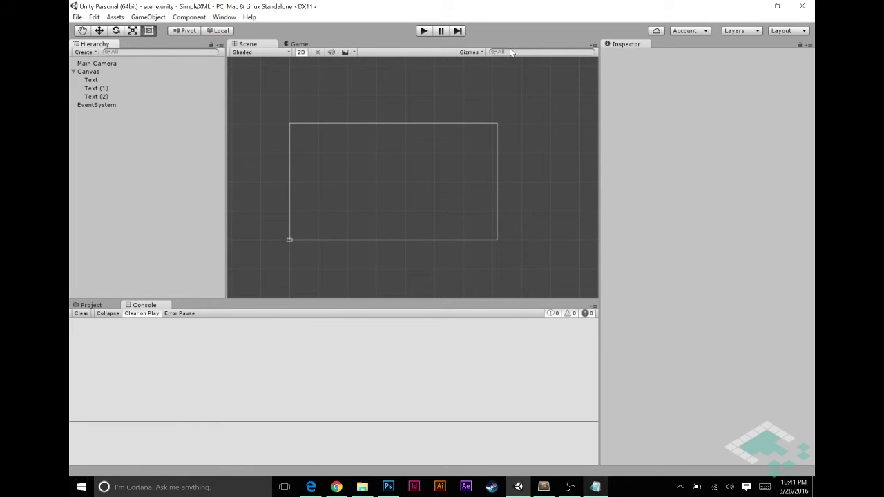
pyautogui.click(91, 305)
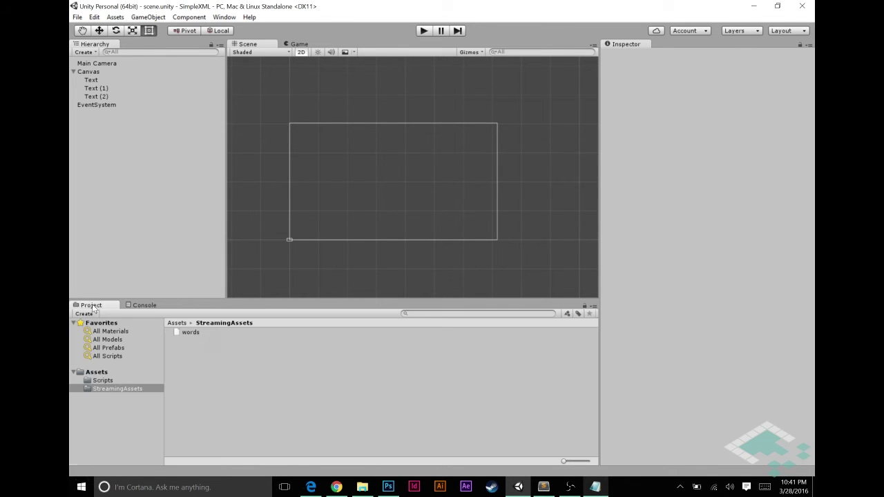
pyautogui.click(754, 6)
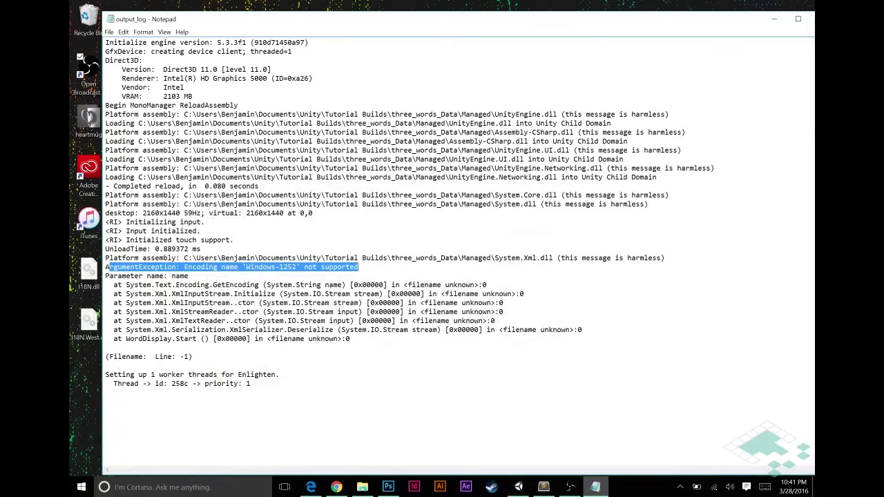
pyautogui.press('super+Right')
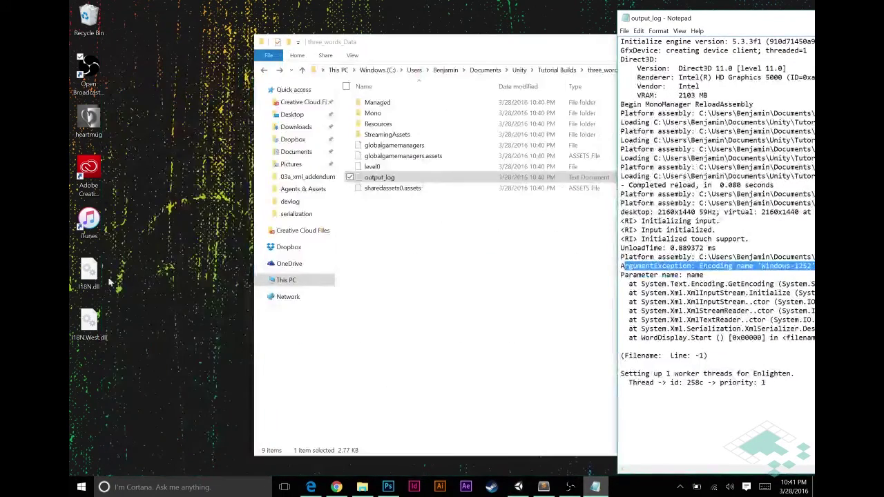
pyautogui.click(90, 273)
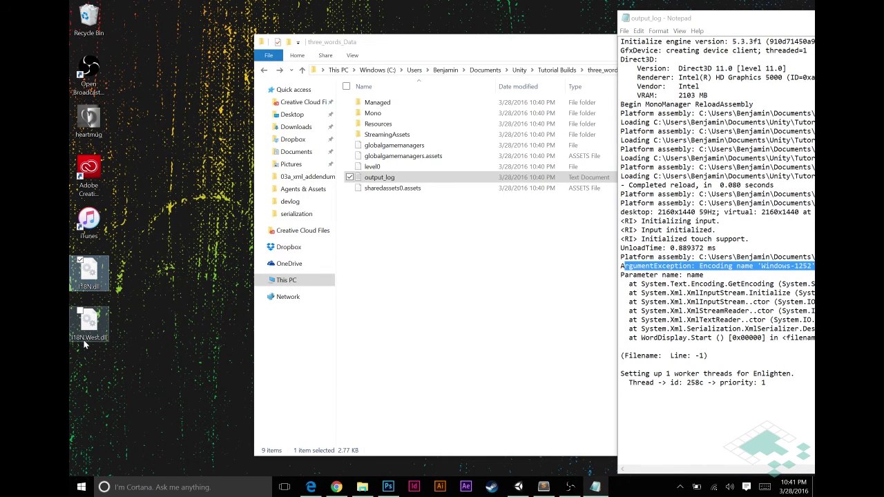
pyautogui.moveTo(85, 344)
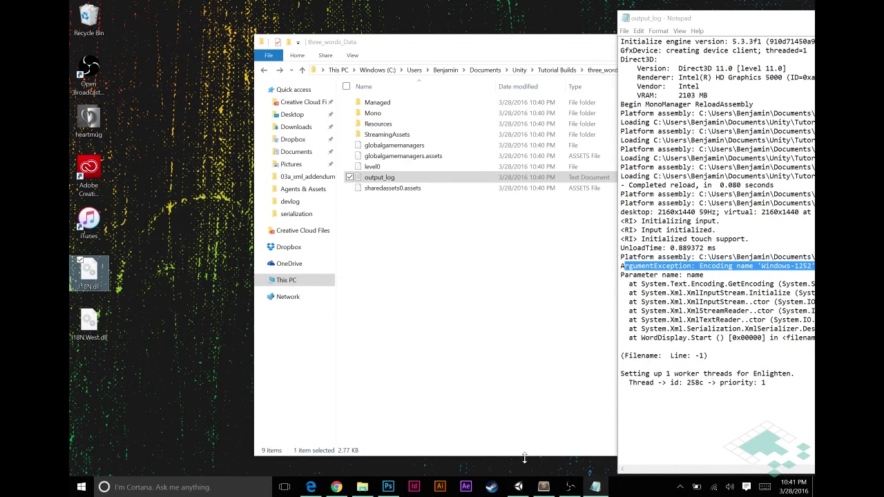
# Import Desktop\I18N.dll into the Assets folder via Import New Asset.
pyautogui.click(515, 488)
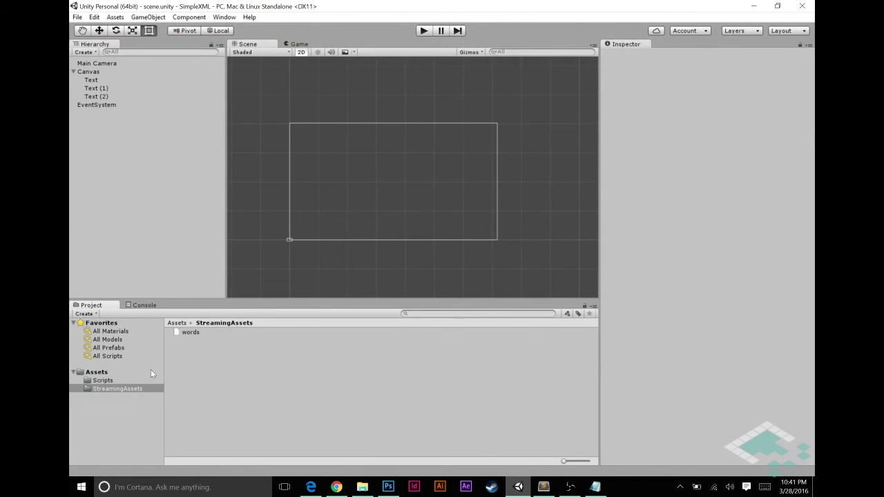
pyautogui.click(97, 372)
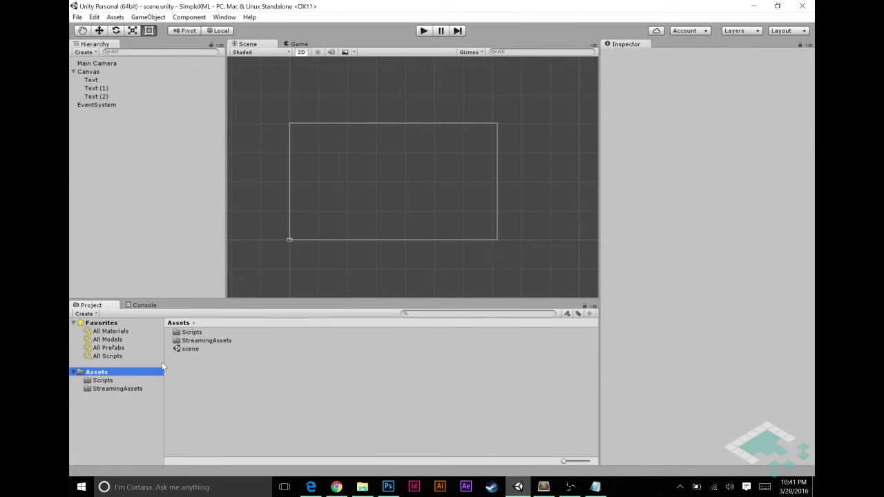
pyautogui.rightClick(203, 369)
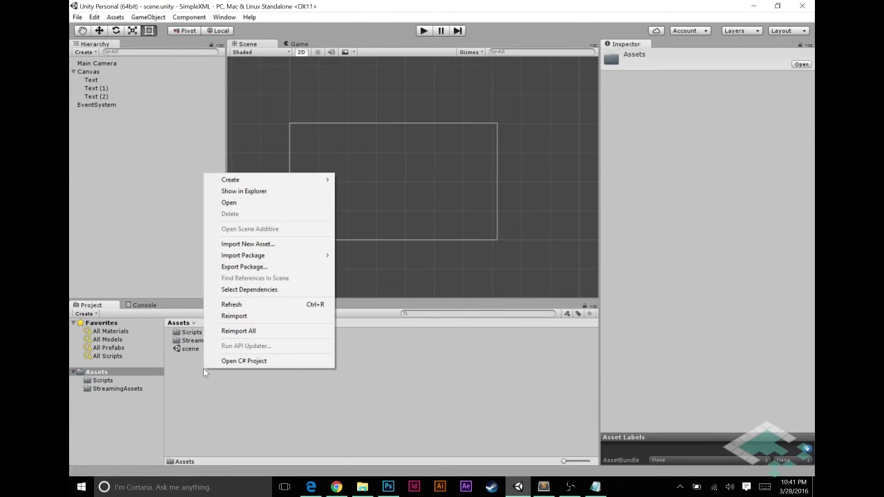
pyautogui.click(296, 243)
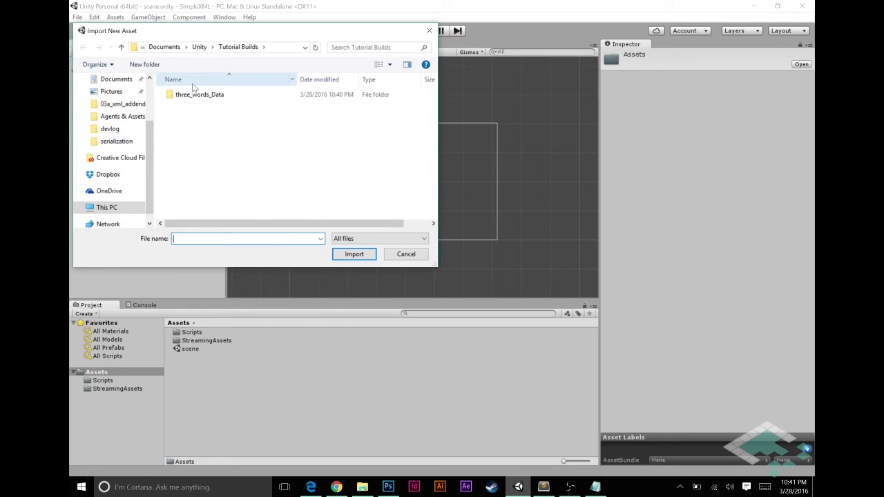
pyautogui.scroll(2, 115, 136)
pyautogui.click(112, 108)
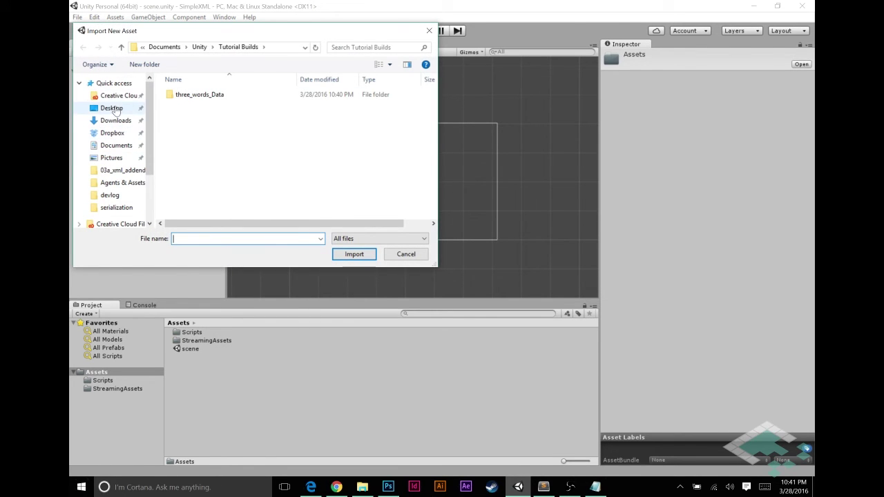
pyautogui.click(245, 104)
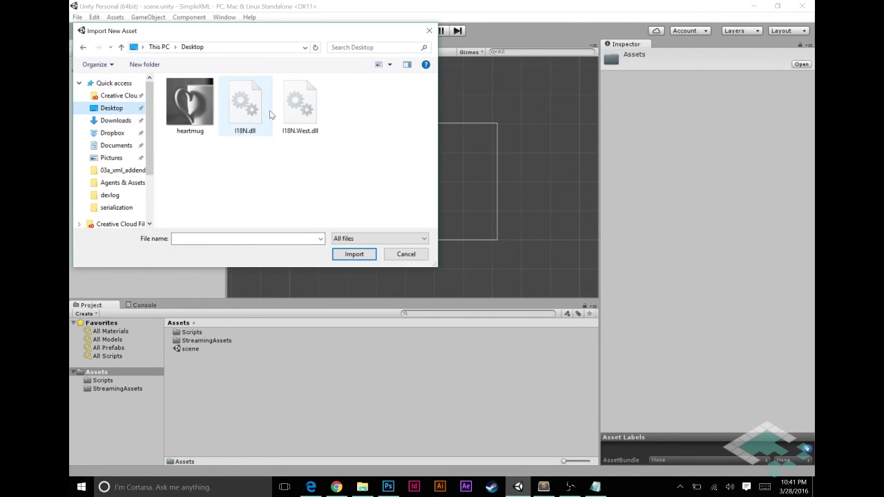
pyautogui.click(355, 253)
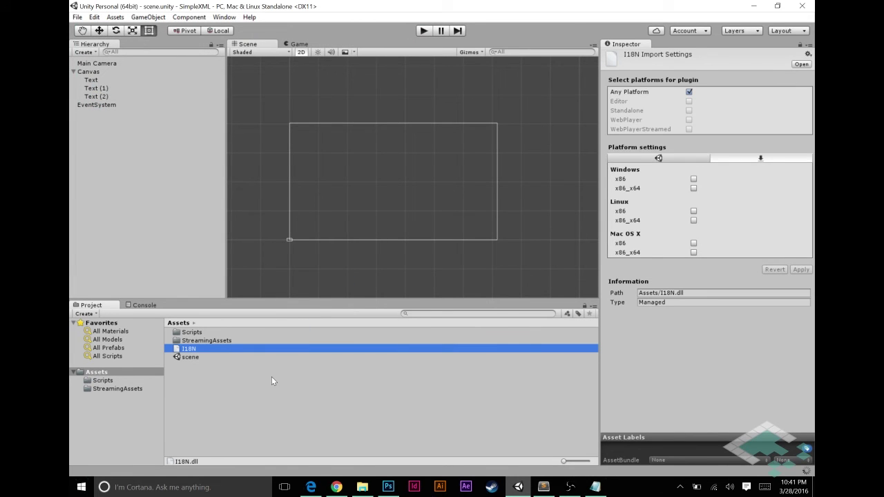
# Import I18N.West.dll from the desktop into the Assets folder.
pyautogui.rightClick(271, 376)
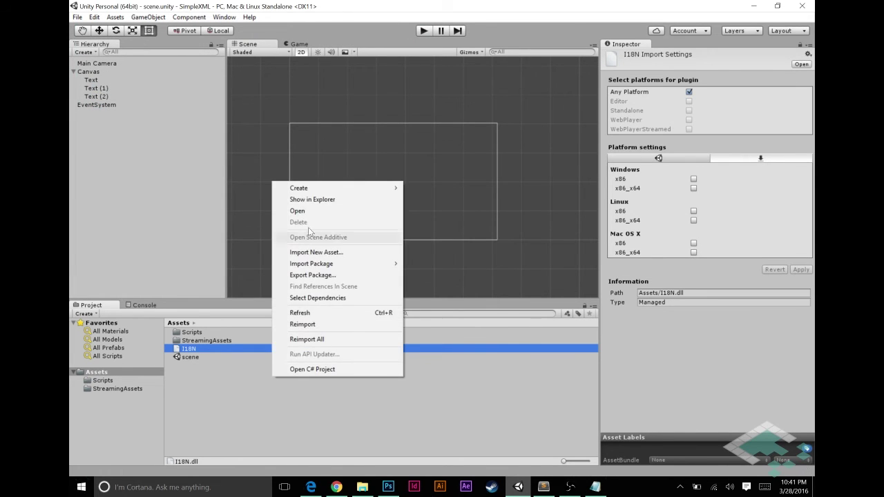
pyautogui.click(306, 253)
pyautogui.click(299, 112)
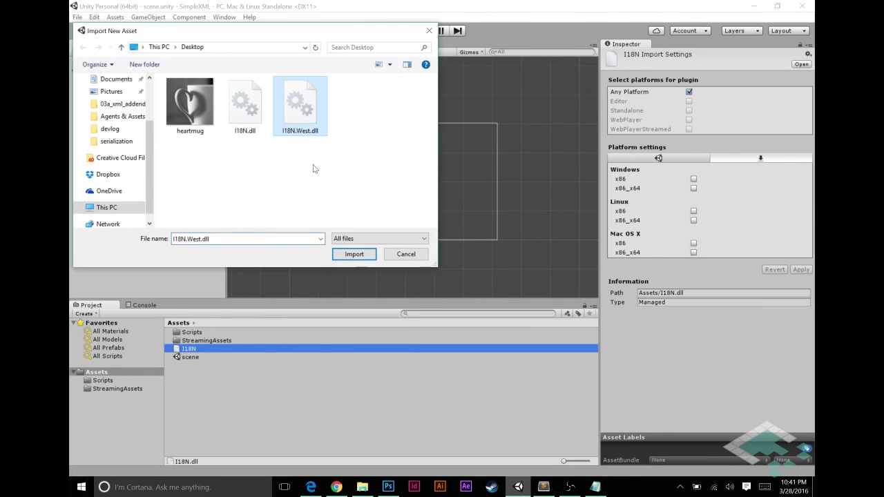
pyautogui.click(353, 253)
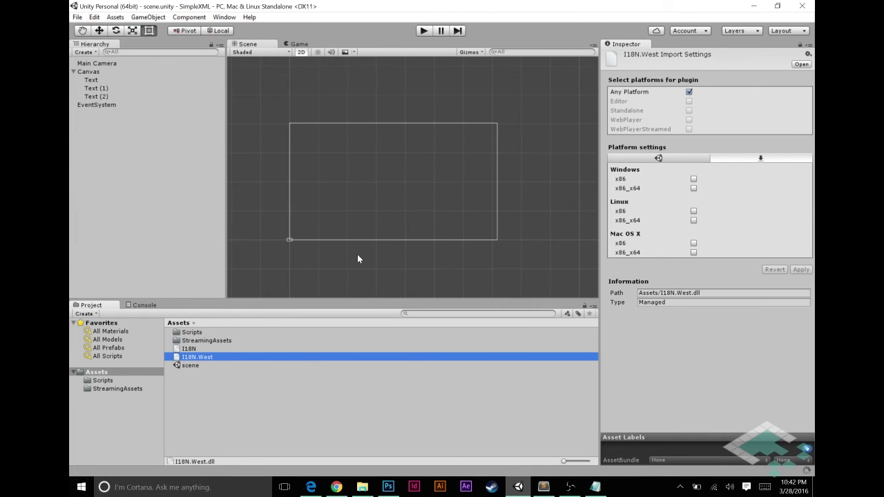
# Build the standalone player as three_words in Tutorial Builds, replacing the old build.
pyautogui.click(80, 16)
pyautogui.click(105, 121)
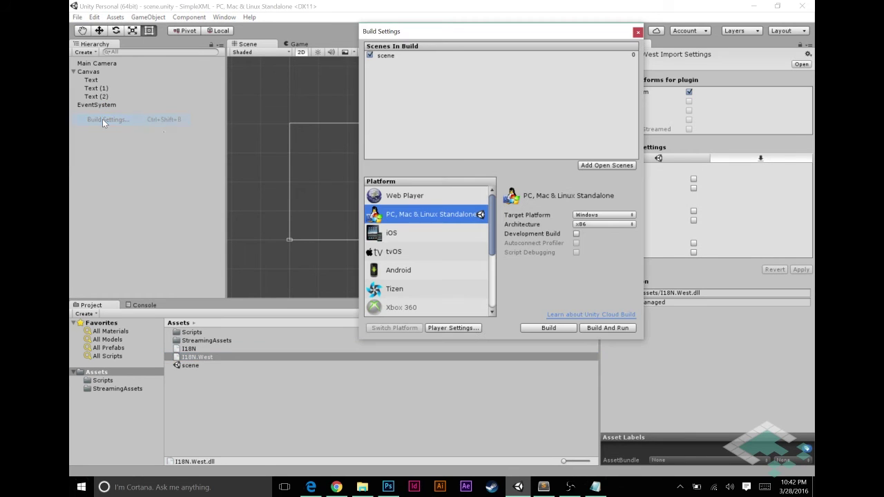
pyautogui.click(563, 328)
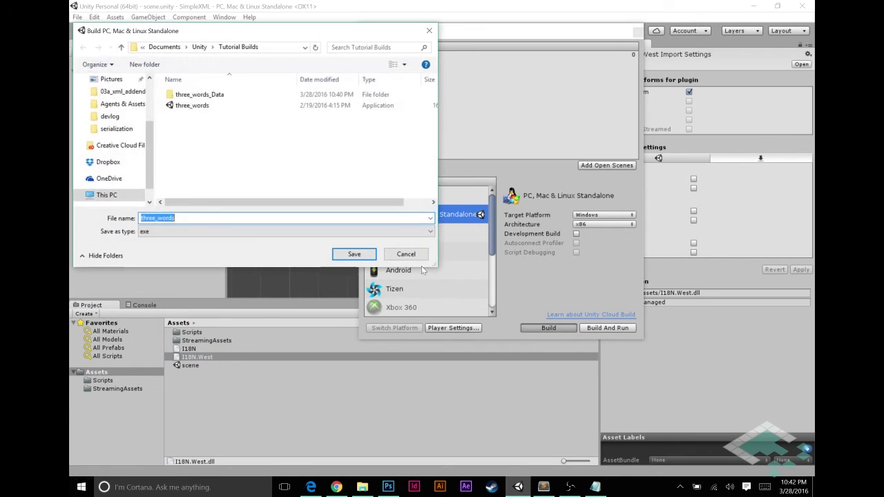
pyautogui.click(346, 254)
pyautogui.click(471, 245)
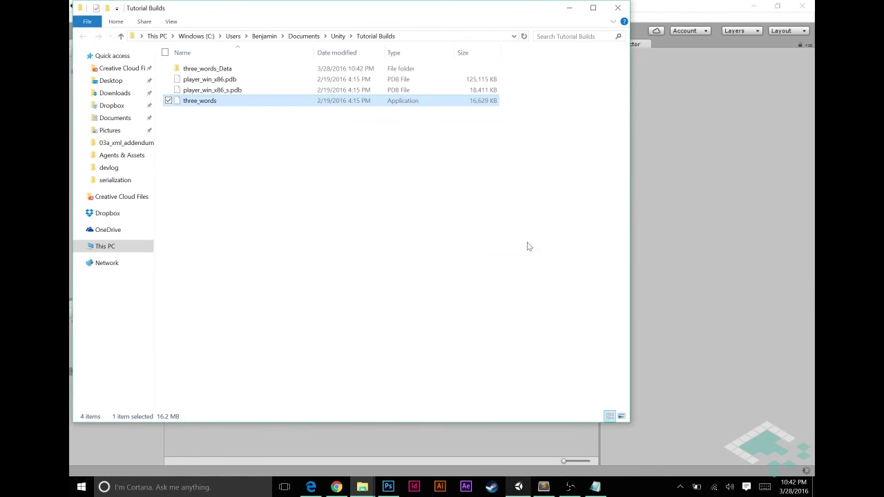
pyautogui.doubleClick(208, 104)
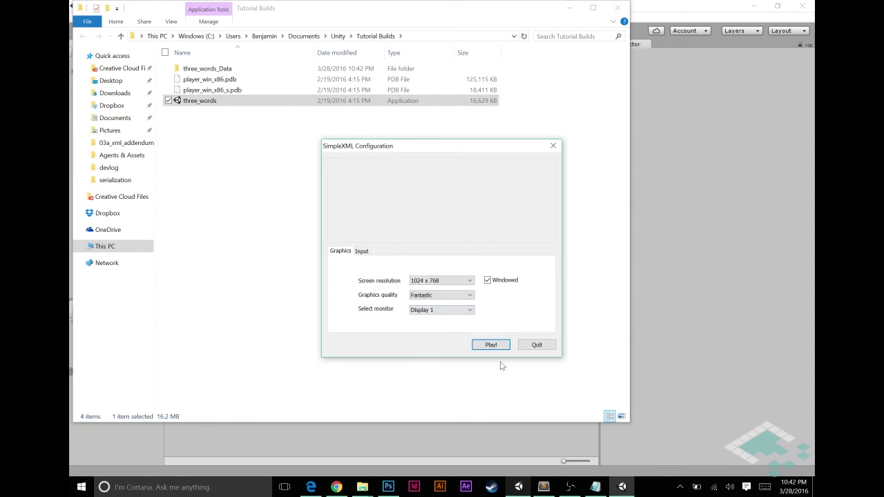
pyautogui.click(493, 346)
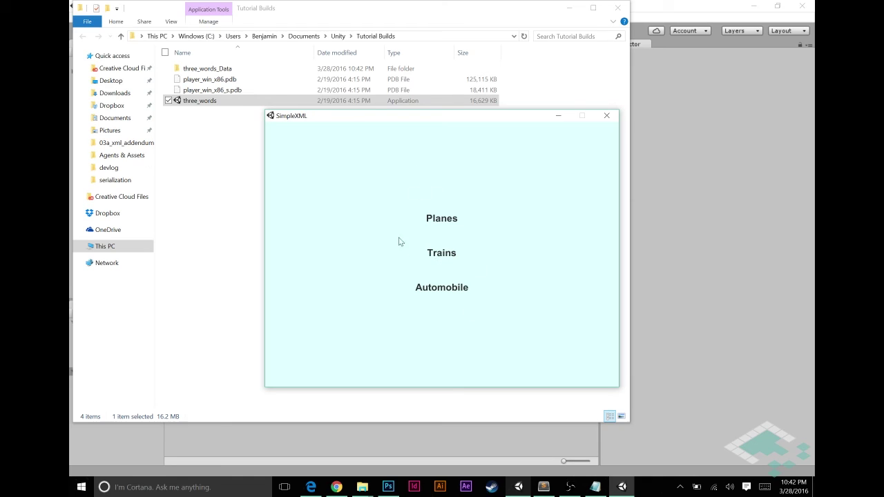
pyautogui.click(607, 116)
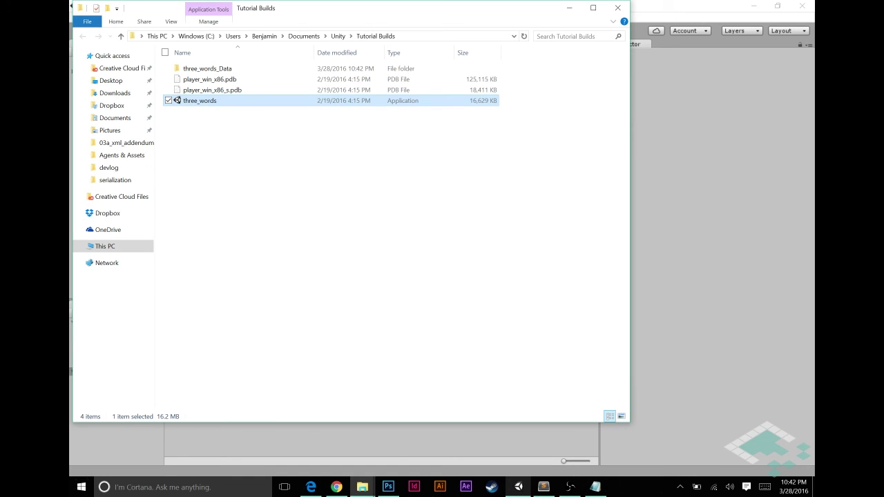